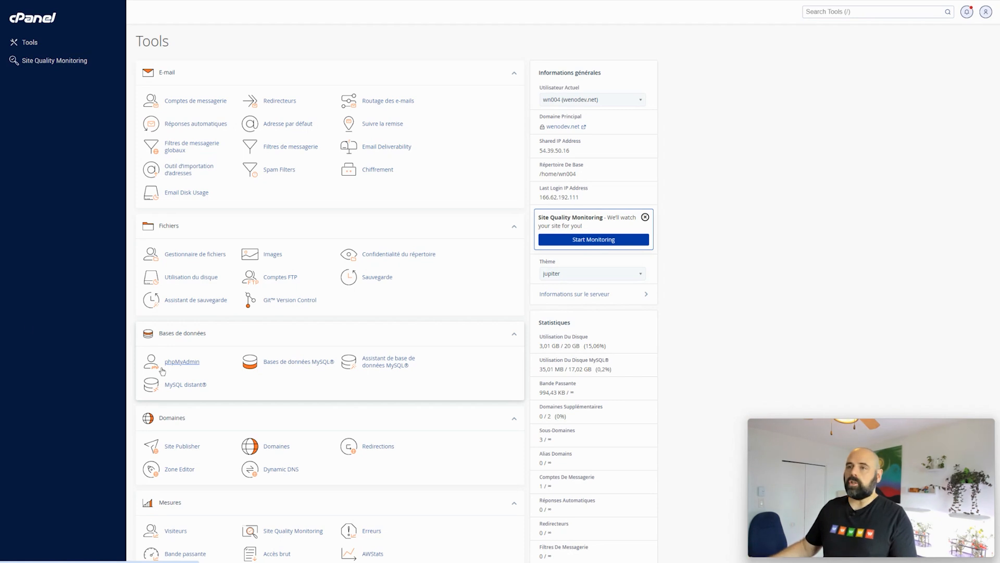
Drag the E-mail group below Fichiers on the Tools page, then check the new order.
{"action": "left_click_drag", "start_coordinate": [185, 72], "coordinate": [185, 344]}
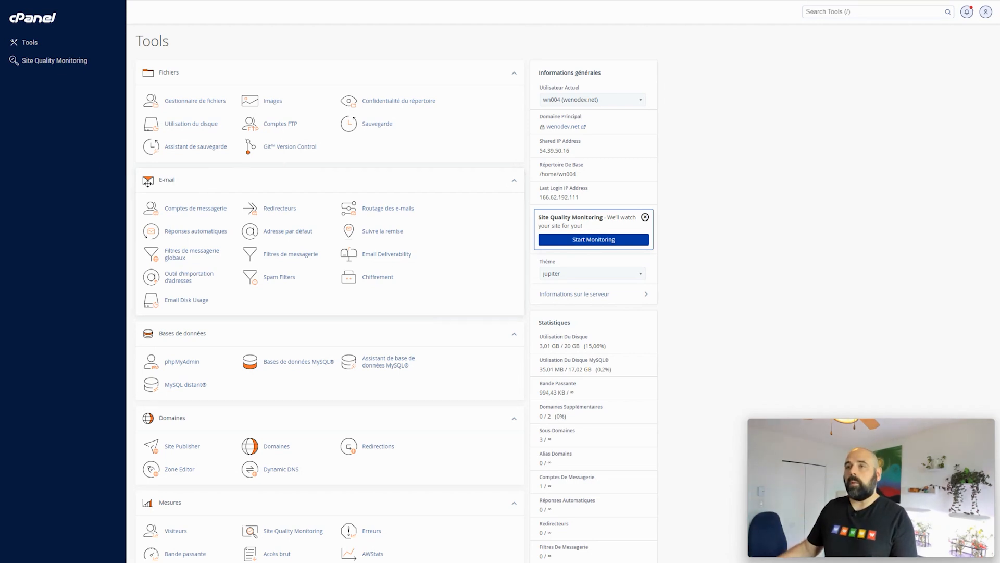
{"action": "scroll", "coordinate": [188, 364], "scroll_direction": "down", "scroll_amount": 5}
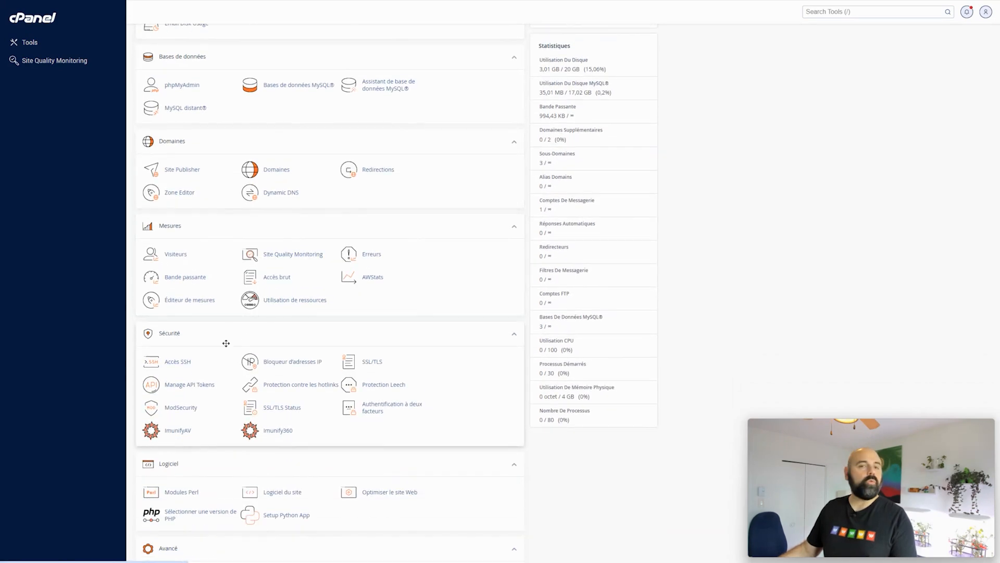
{"action": "scroll", "coordinate": [283, 325], "scroll_direction": "up", "scroll_amount": 5}
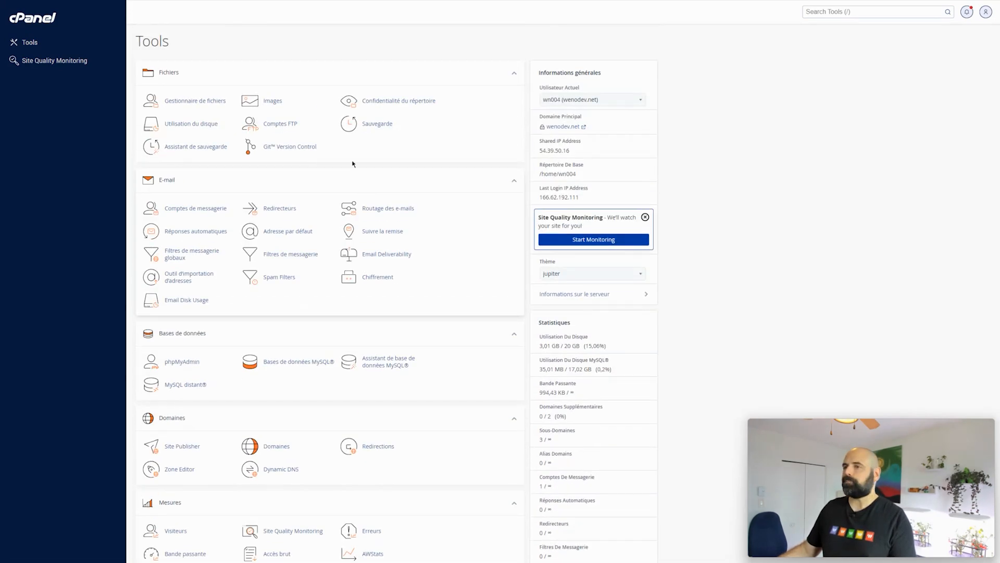
Go to Comptes de messagerie and start a new account with Créer.
{"action": "left_click", "coordinate": [194, 212]}
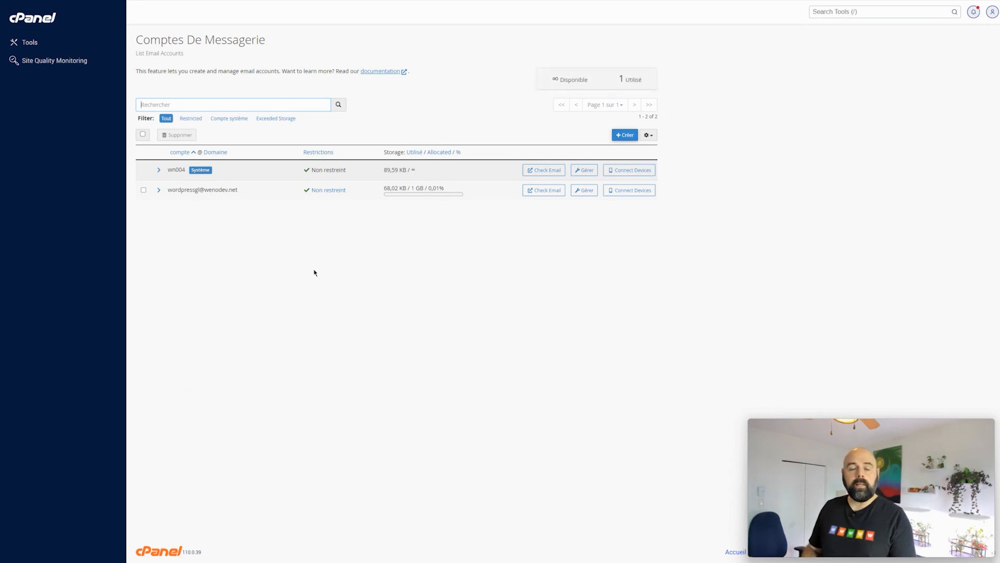
{"action": "left_click", "coordinate": [625, 135]}
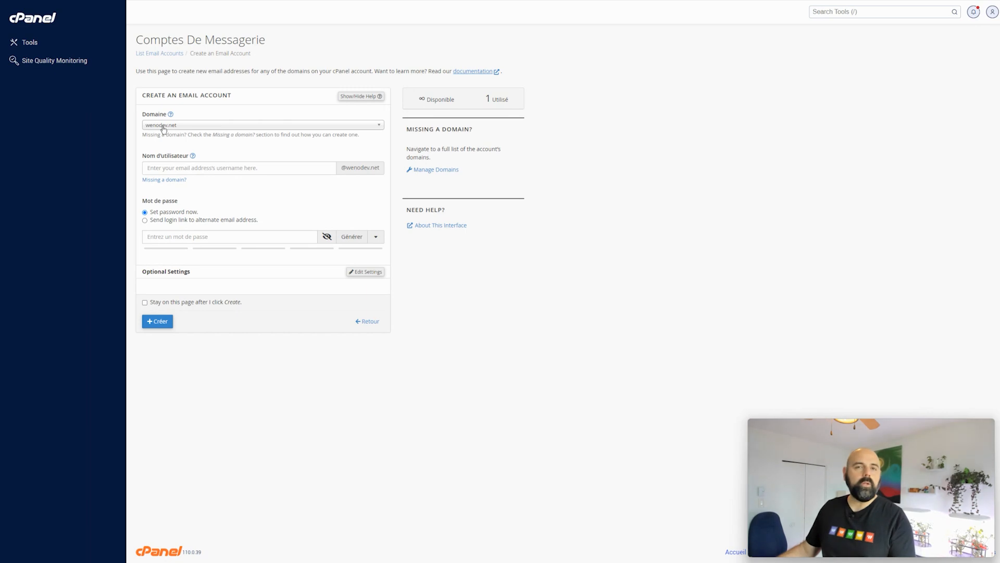
{"action": "left_click", "coordinate": [175, 167]}
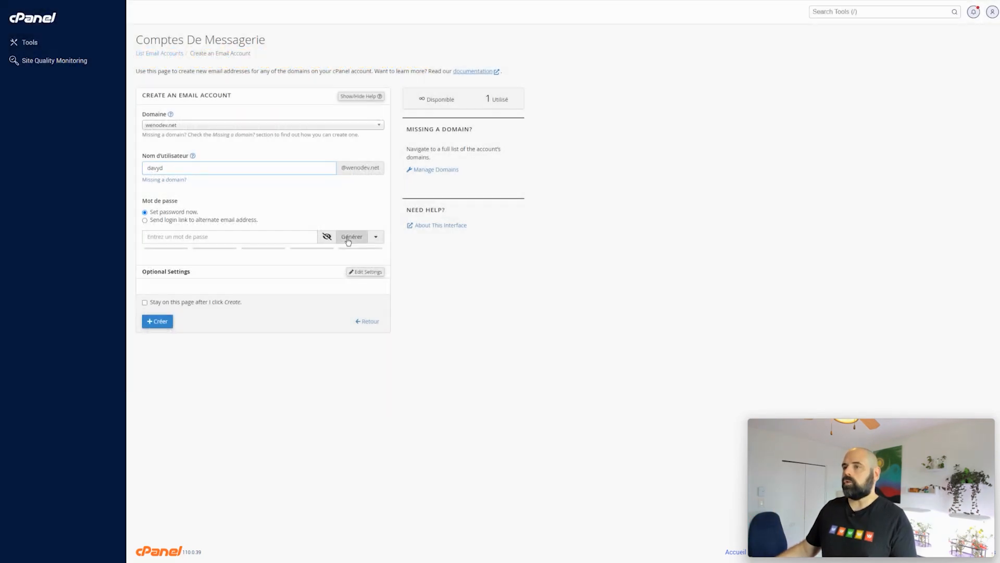
Generate a random password rated 100 in strength for the new account.
{"action": "left_click", "coordinate": [348, 237]}
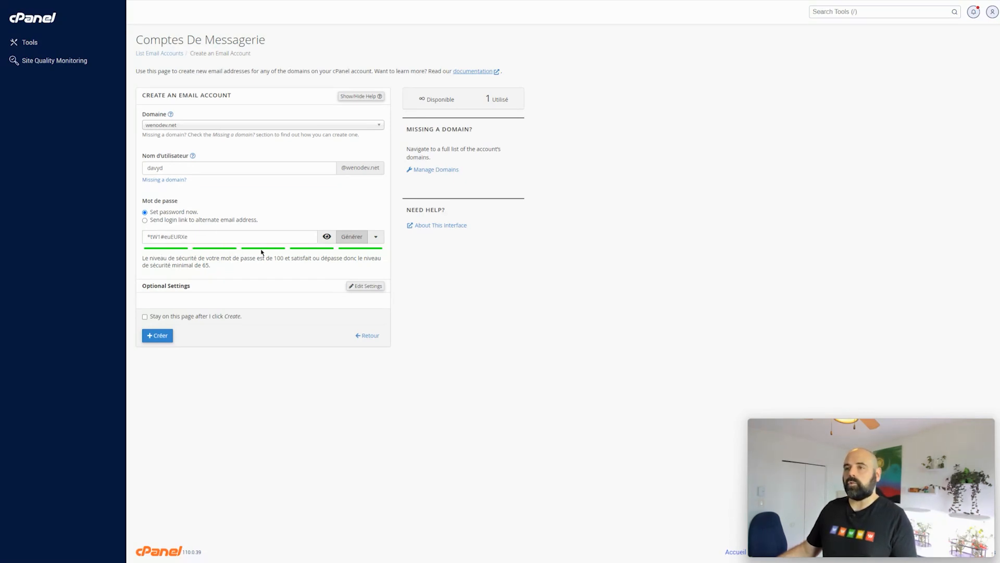
Swap the generated password for a short weak test password, then erase it, leaving the field empty.
{"action": "triple_click", "coordinate": [200, 234]}
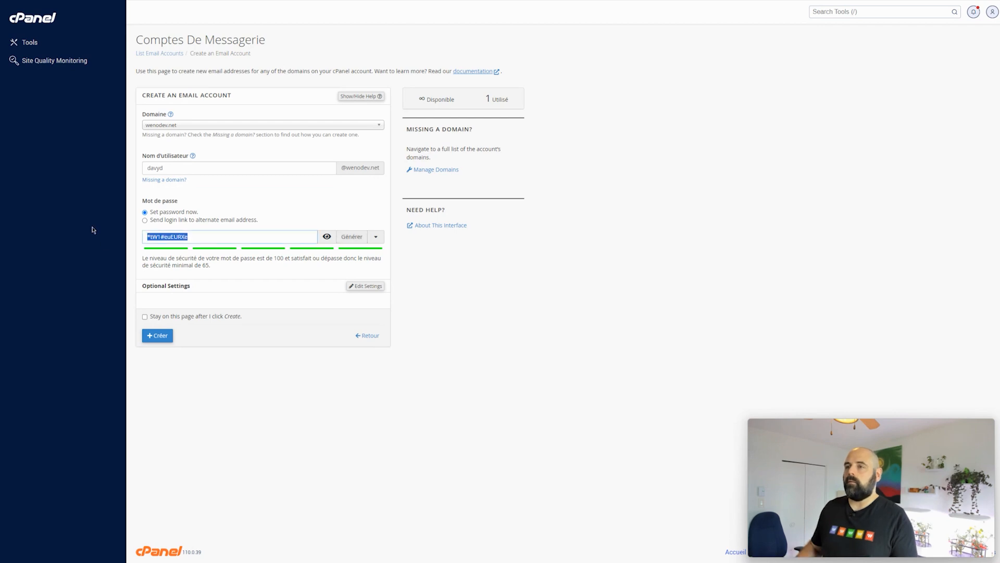
{"action": "key", "text": "BackSpace"}
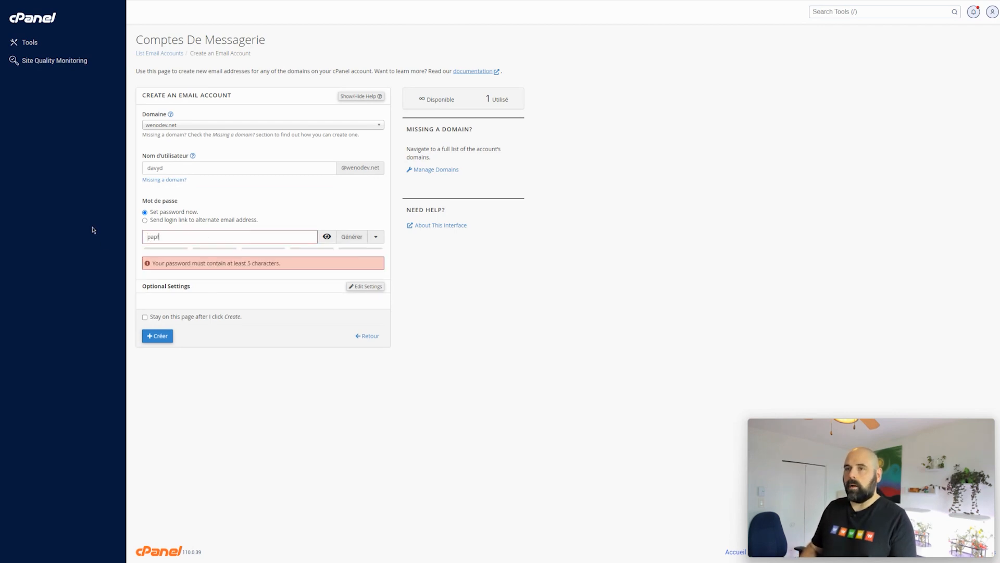
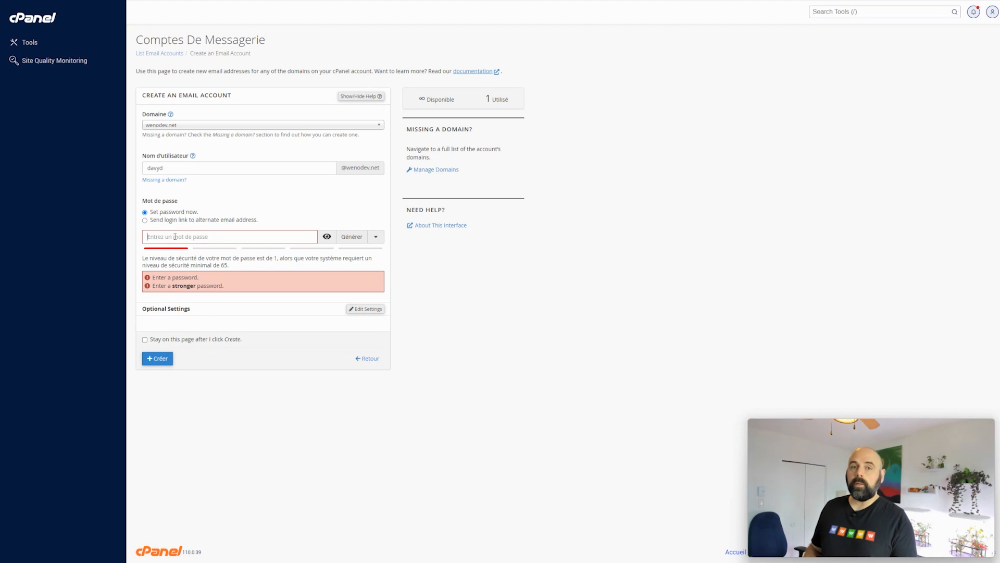
Generate a fresh 100-strength password and expand Optional Settings (1024 Mo storage, welcome email on).
{"action": "left_click", "coordinate": [352, 236]}
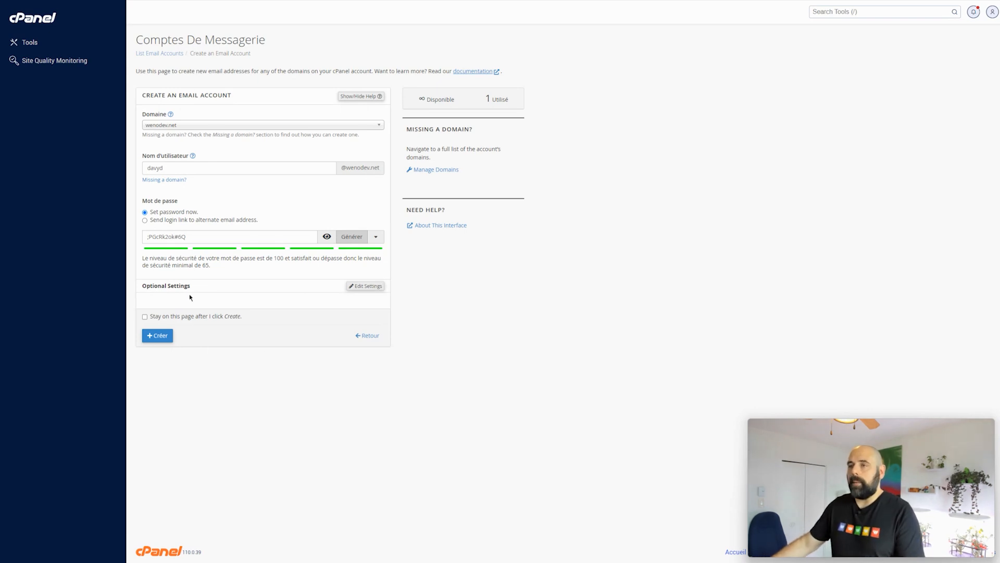
{"action": "left_click", "coordinate": [367, 286]}
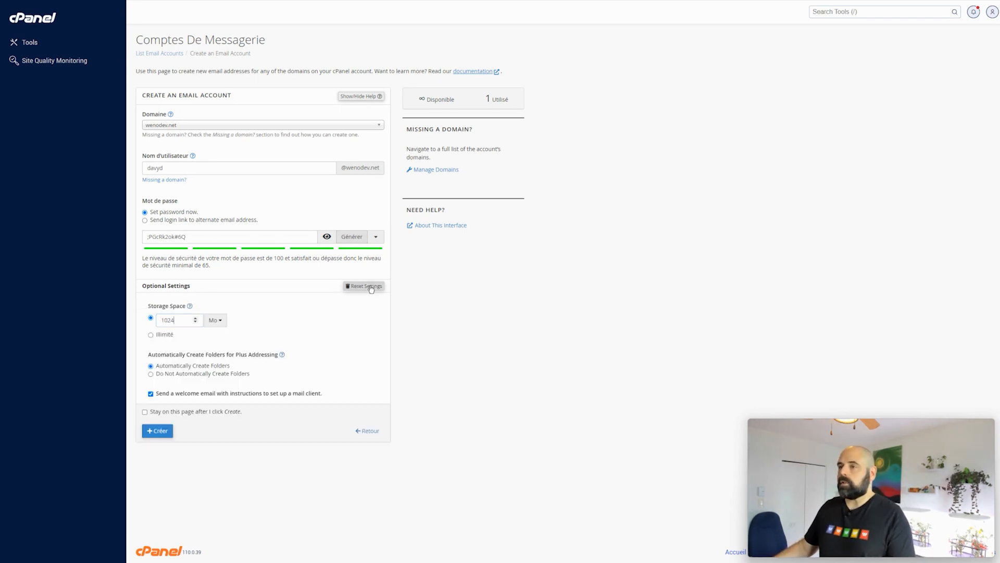
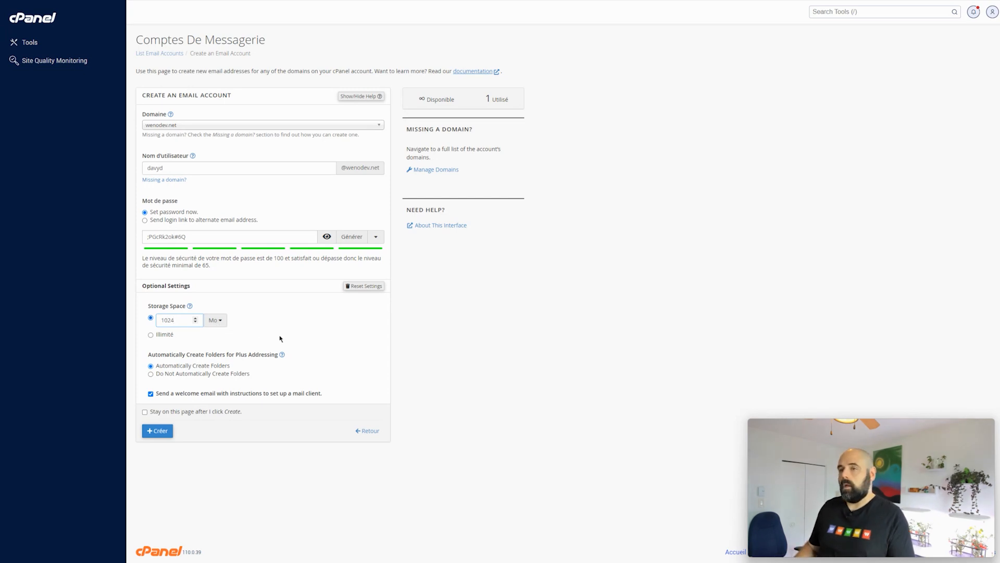
Change the storage space from 1024 to 2048 MB, then switch it to unlimited (Illimité).
{"action": "key", "text": "BackSpace"}
{"action": "key", "text": "BackSpace"}
{"action": "key", "text": "BackSpace"}
{"action": "type", "text": "2000"}
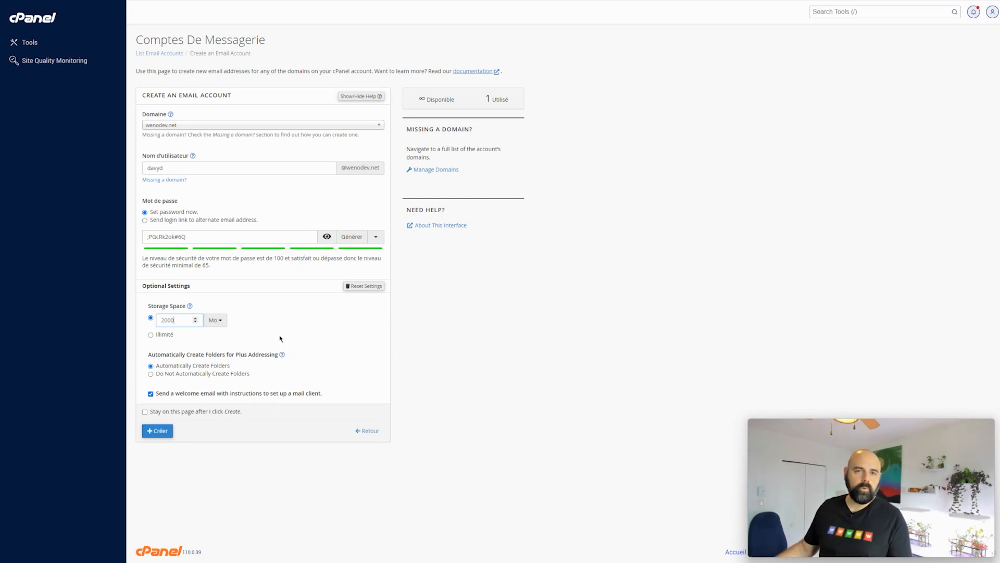
{"action": "left_click", "coordinate": [280, 339]}
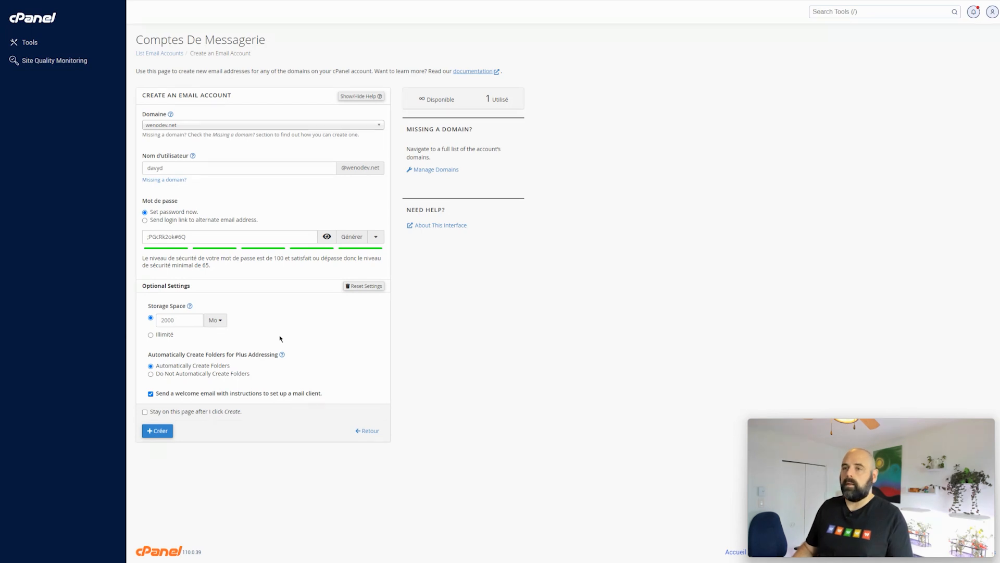
{"action": "double_click", "coordinate": [176, 320]}
{"action": "type", "text": "2048"}
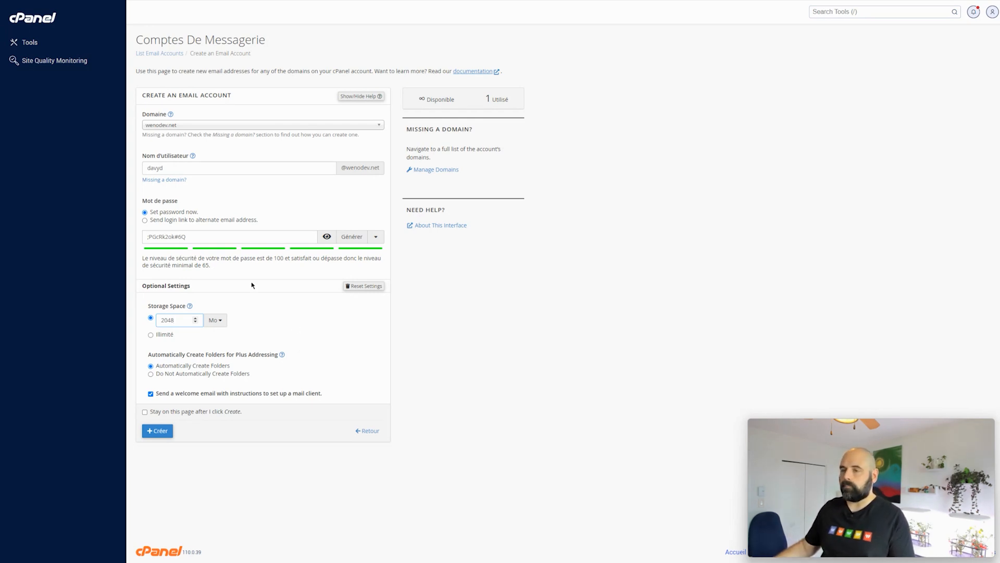
{"action": "left_click", "coordinate": [151, 335]}
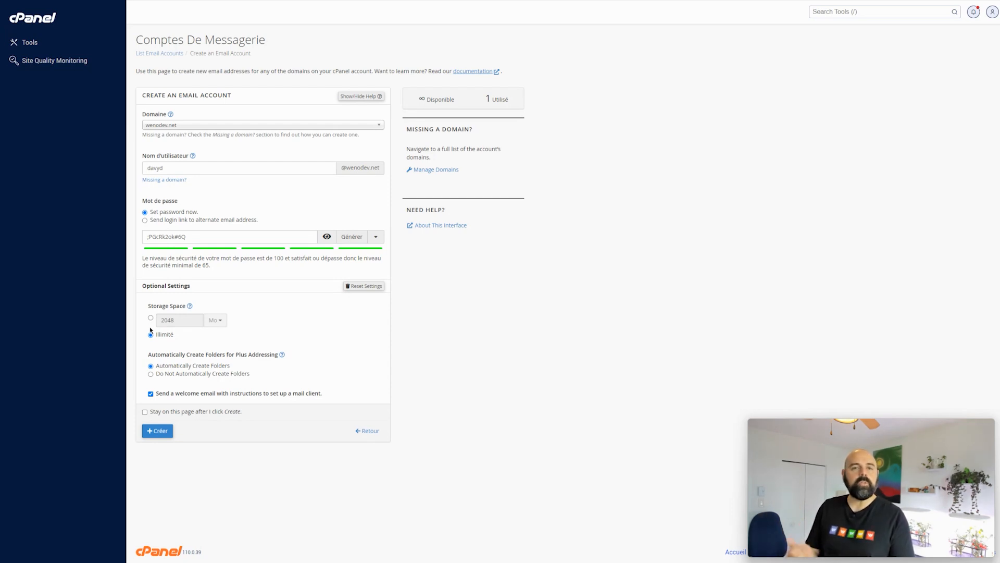
Set the 2048 MB quota, create the mailbox, and open its Connect Devices client settings.
{"action": "left_click", "coordinate": [151, 318]}
{"action": "left_click", "coordinate": [157, 430]}
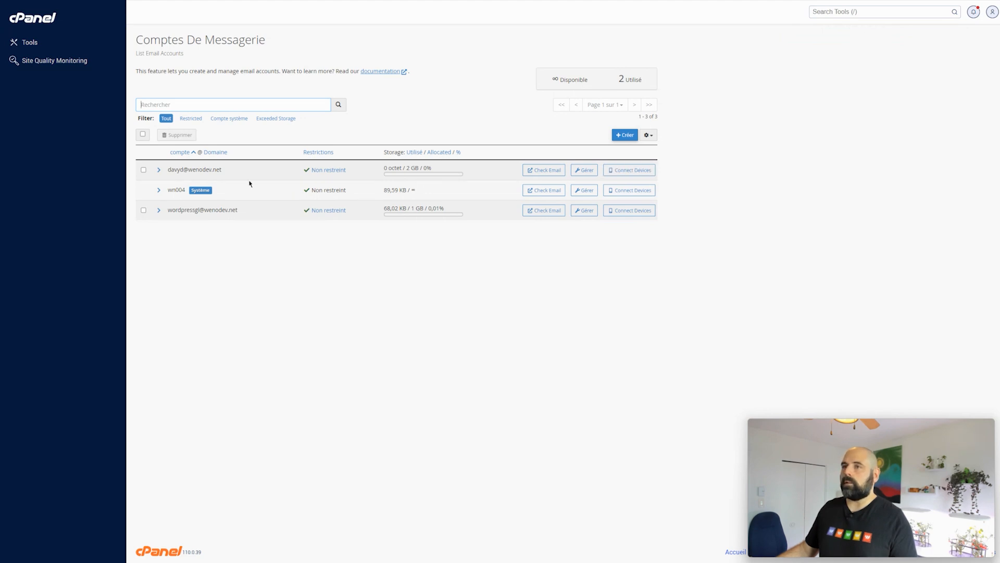
{"action": "left_click", "coordinate": [627, 171]}
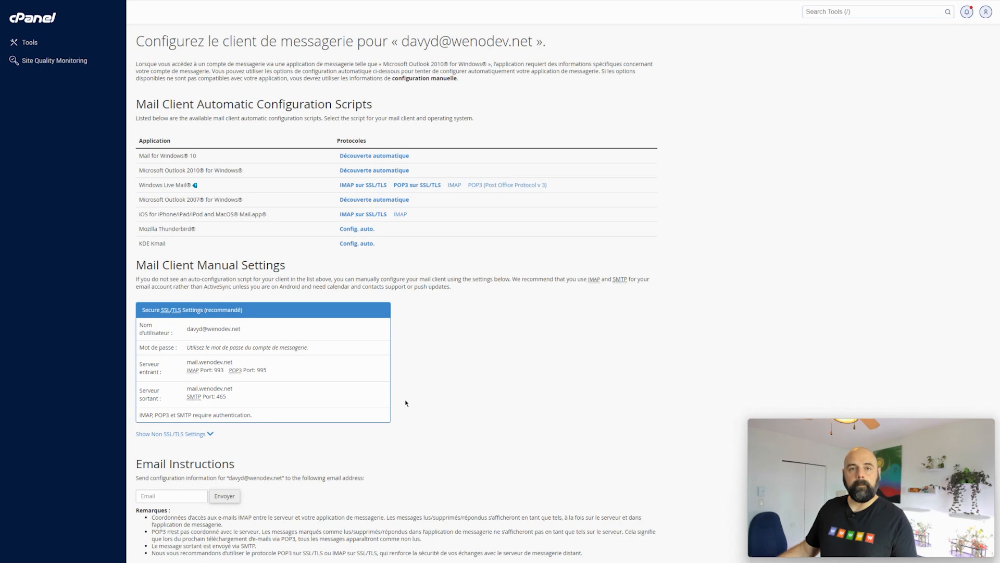
Return through the cPanel home page to the Comptes de messagerie list.
{"action": "left_click", "coordinate": [37, 19]}
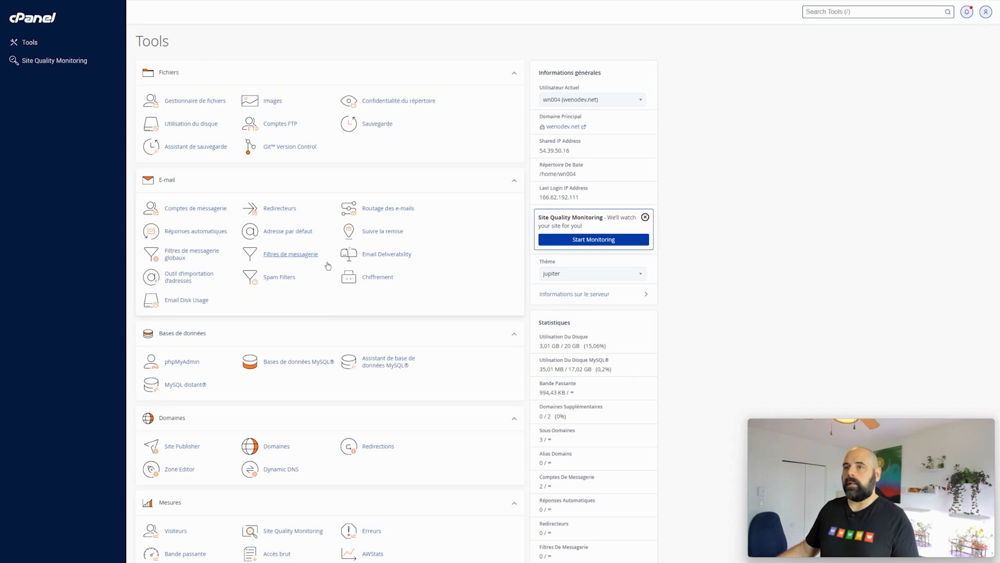
{"action": "left_click", "coordinate": [195, 210]}
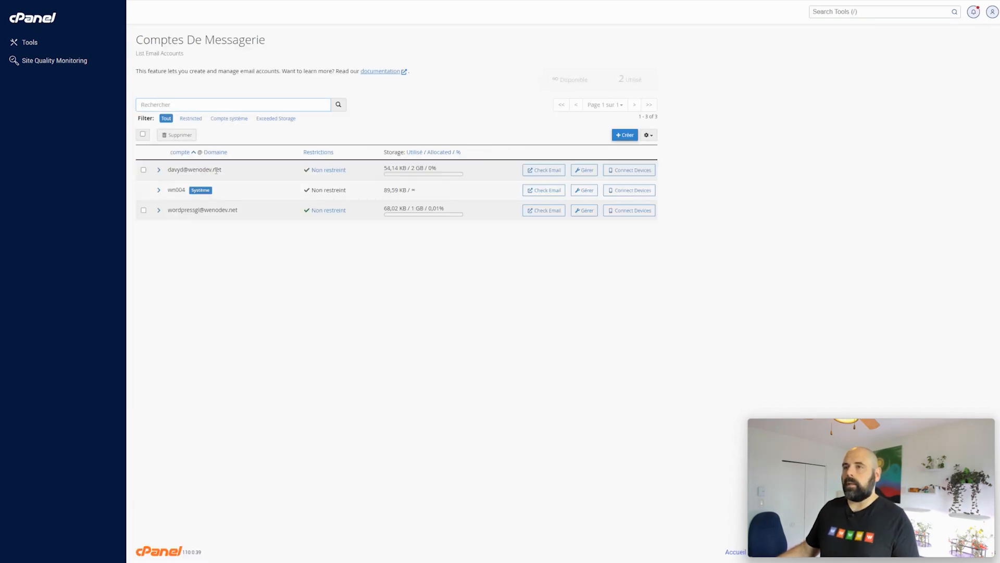
Open the new mailbox's settings and generate a new strong password.
{"action": "left_click", "coordinate": [584, 170]}
{"action": "left_click", "coordinate": [175, 188]}
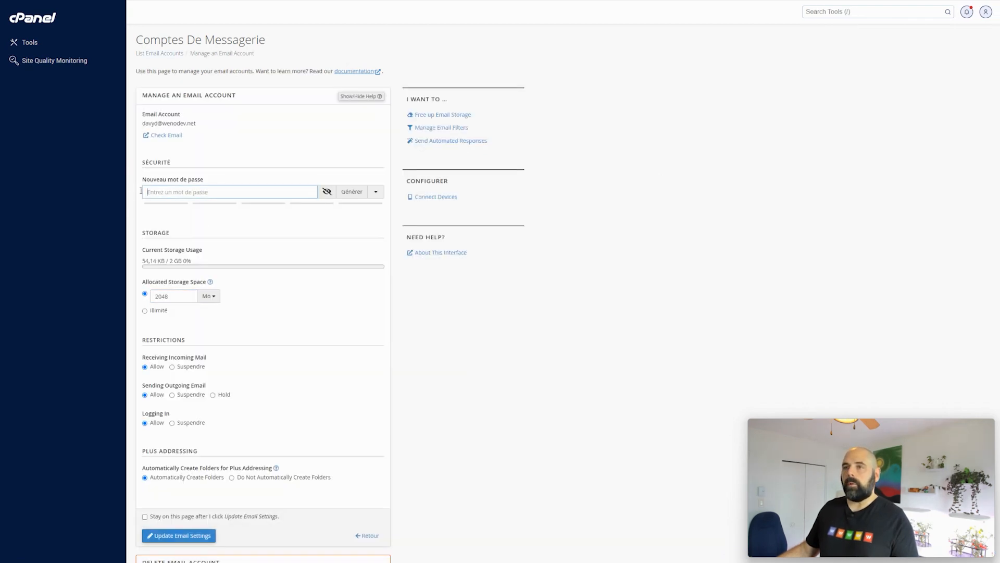
{"action": "left_click", "coordinate": [352, 192]}
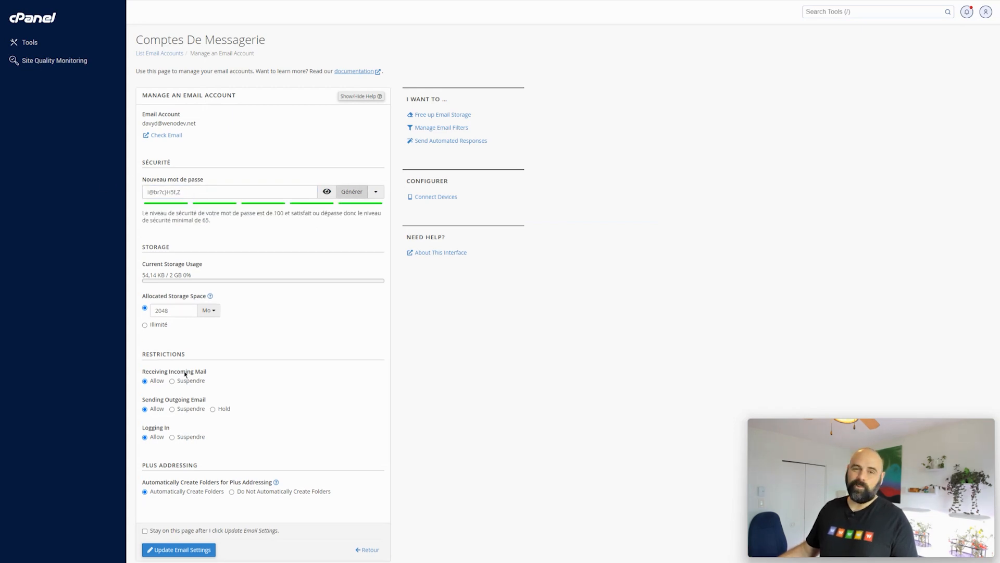
Change its allocated storage from 2048 to 1024 MB and save, showing 1 GB in the list.
{"action": "left_click_drag", "start_coordinate": [175, 311], "coordinate": [146, 312]}
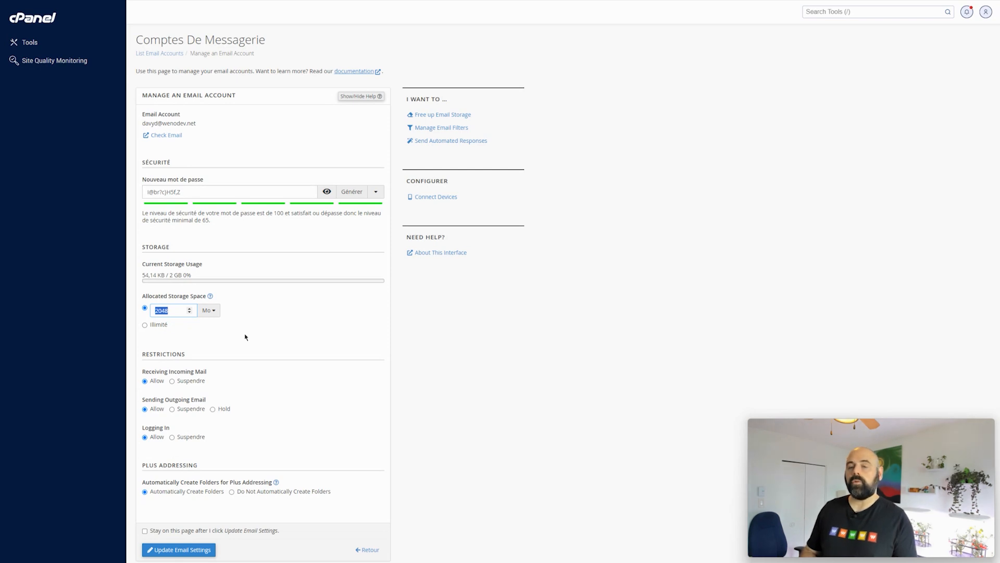
{"action": "left_click", "coordinate": [174, 307]}
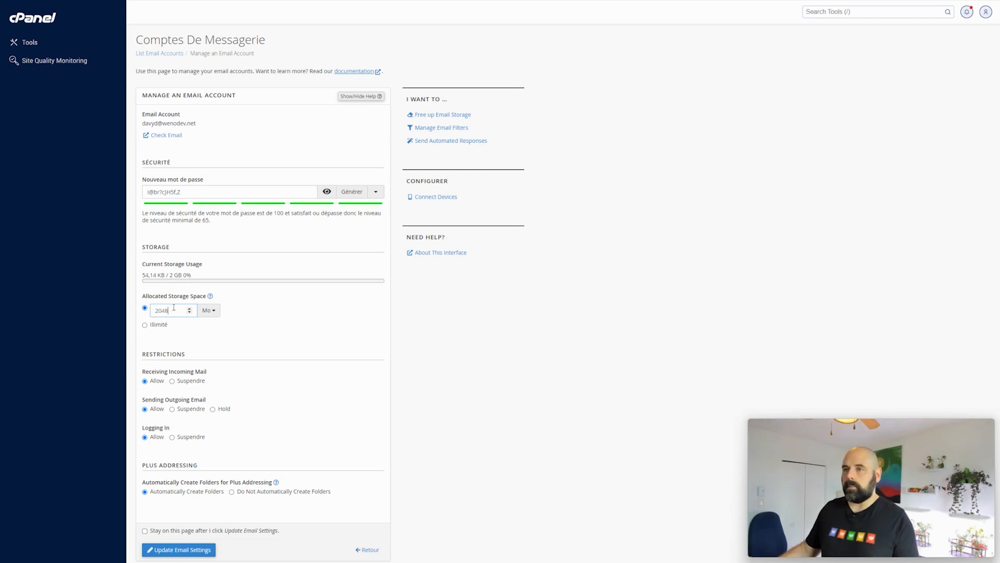
{"action": "key", "text": "ctrl+a"}
{"action": "type", "text": "1024"}
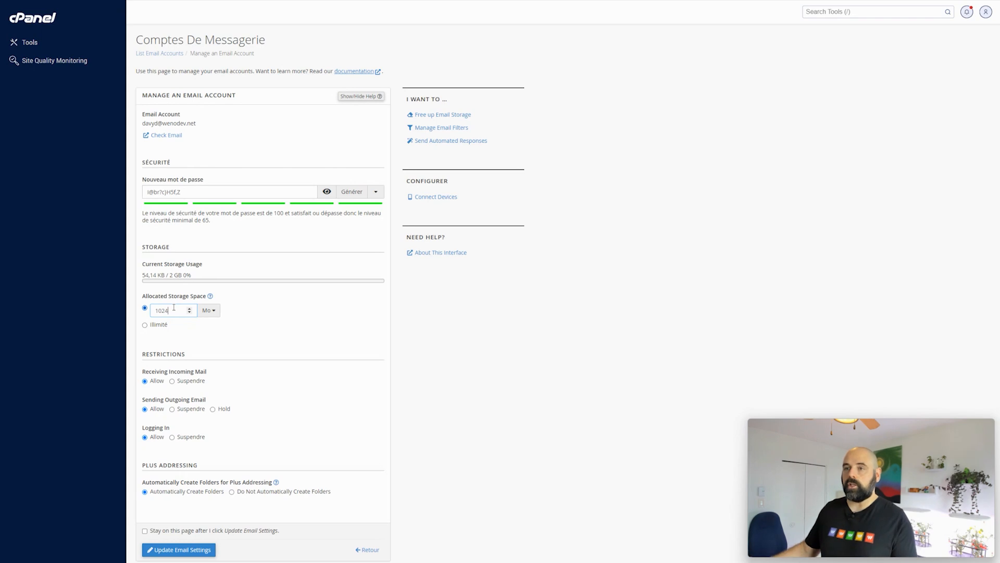
{"action": "left_click", "coordinate": [182, 549]}
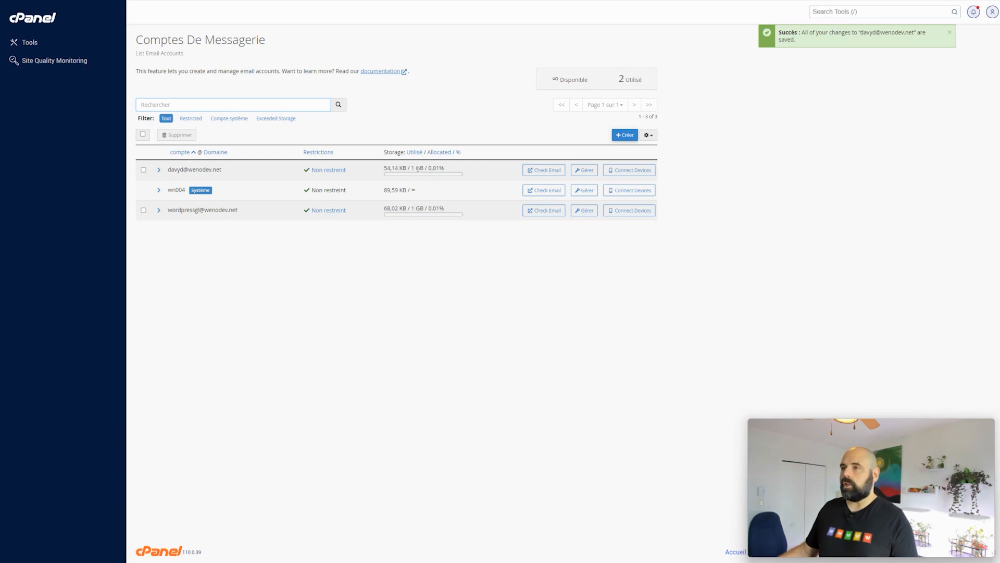
{"action": "mouse_move", "coordinate": [413, 167]}
{"action": "left_mouse_down"}
{"action": "mouse_move", "coordinate": [424, 167]}
{"action": "mouse_move", "coordinate": [388, 167]}
{"action": "mouse_move", "coordinate": [407, 168]}
{"action": "left_mouse_up"}
Mark the new mailbox for deletion, cancel and unmark it, then go back to Tools home.
{"action": "left_click", "coordinate": [428, 196]}
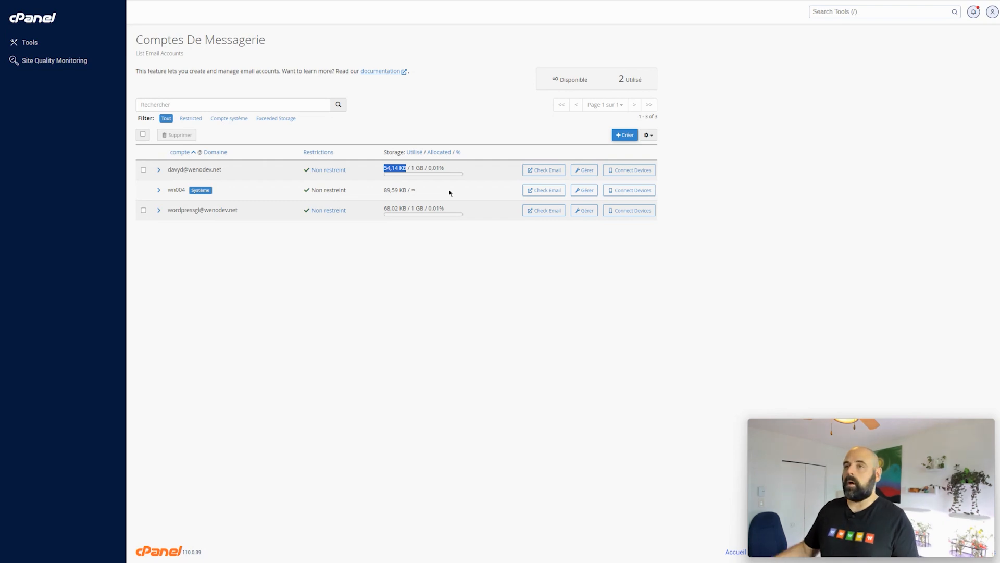
{"action": "left_click", "coordinate": [144, 169]}
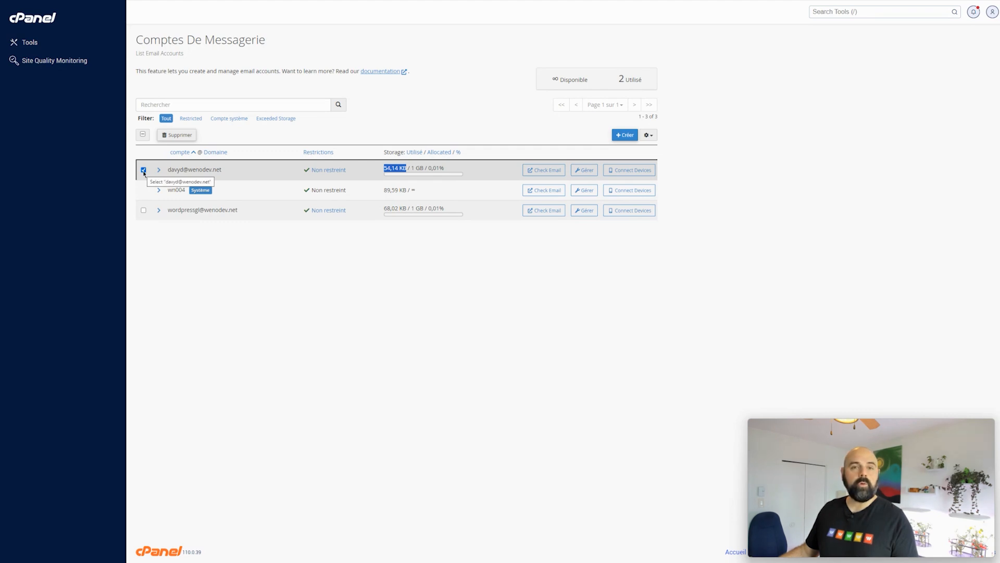
{"action": "left_click", "coordinate": [178, 137]}
{"action": "left_click_drag", "start_coordinate": [155, 147], "coordinate": [266, 149]}
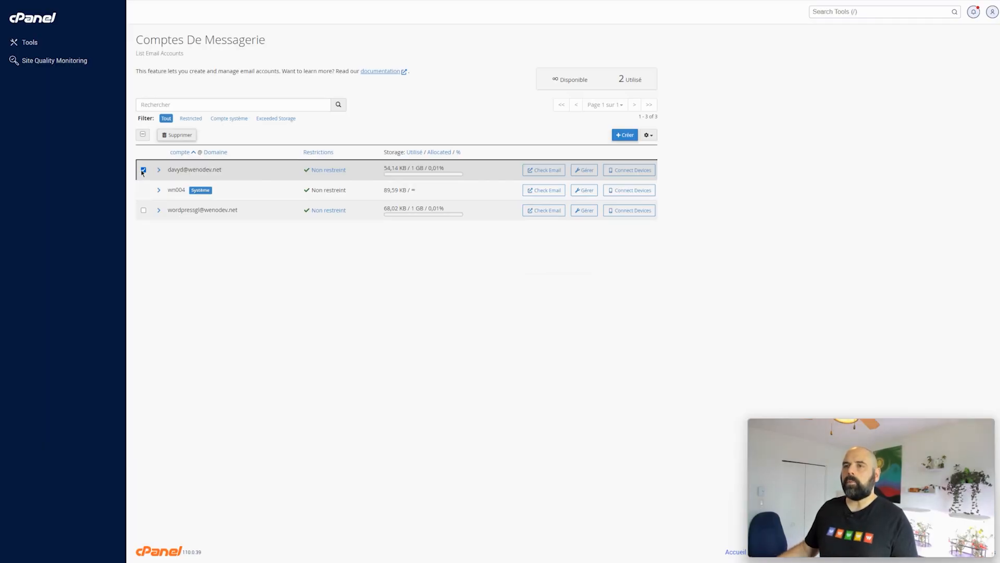
{"action": "left_click", "coordinate": [143, 170]}
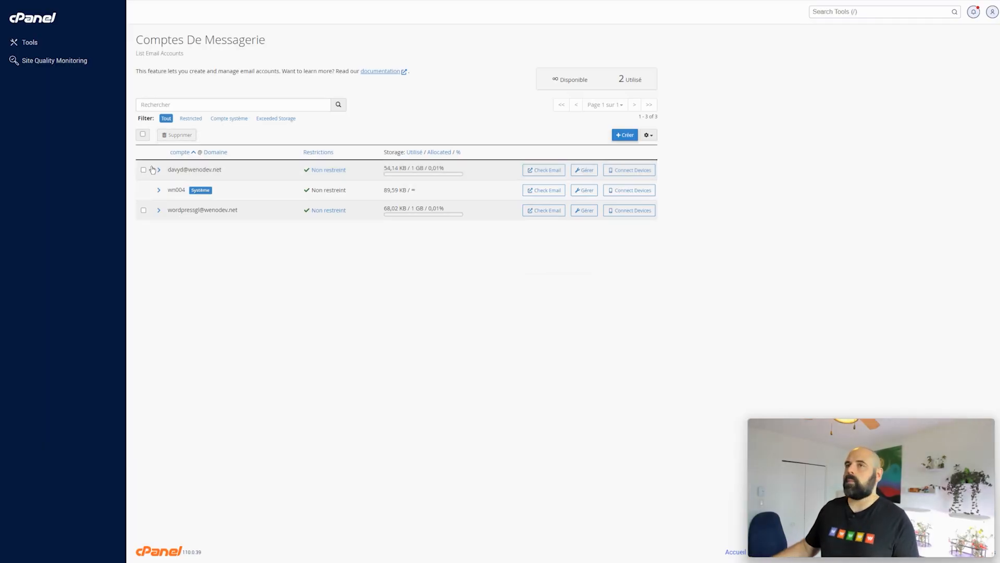
{"action": "left_click", "coordinate": [48, 23]}
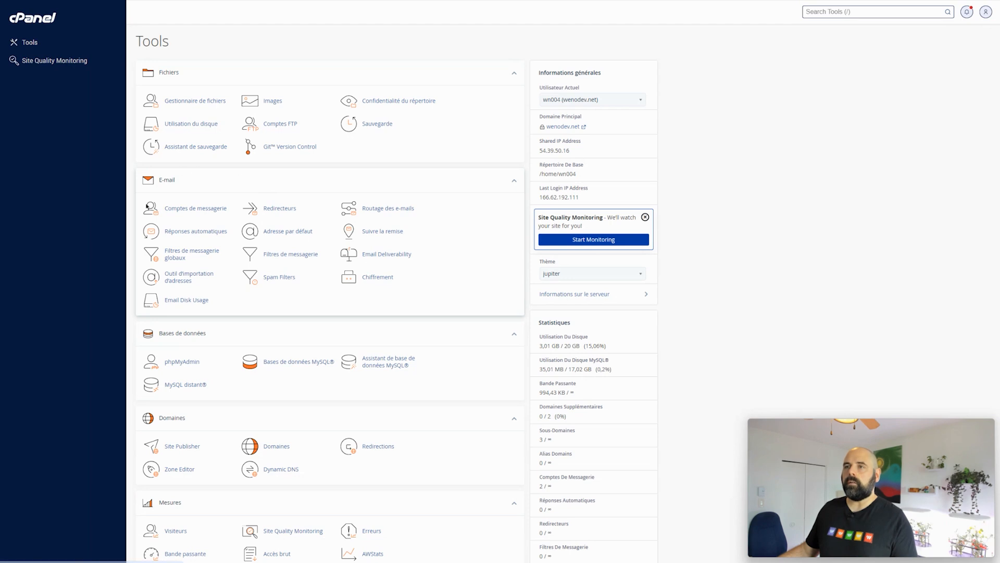
Open Redirecteurs and bring up the Ajouter un nouveau redirecteur form.
{"action": "left_click", "coordinate": [274, 209]}
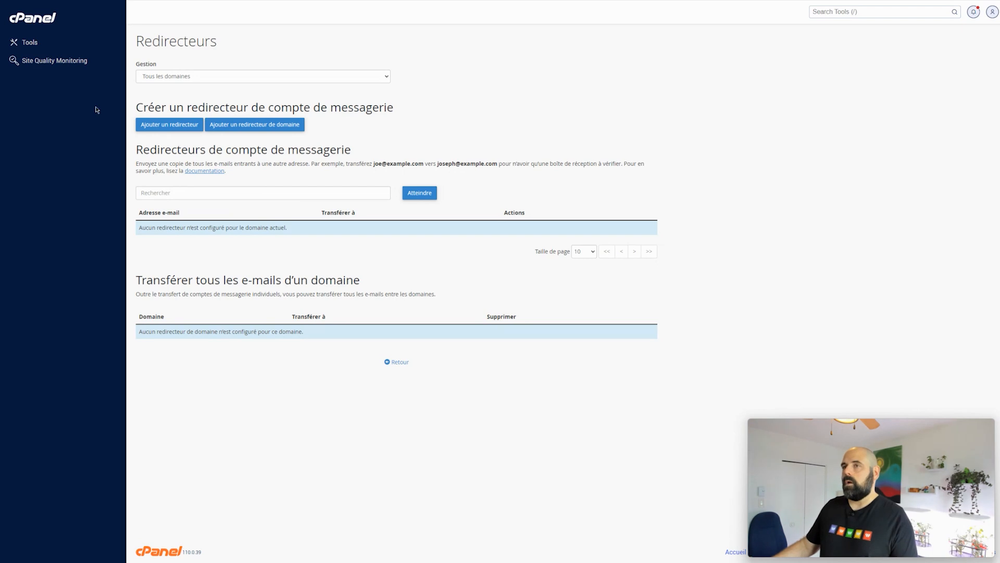
{"action": "left_click", "coordinate": [170, 128]}
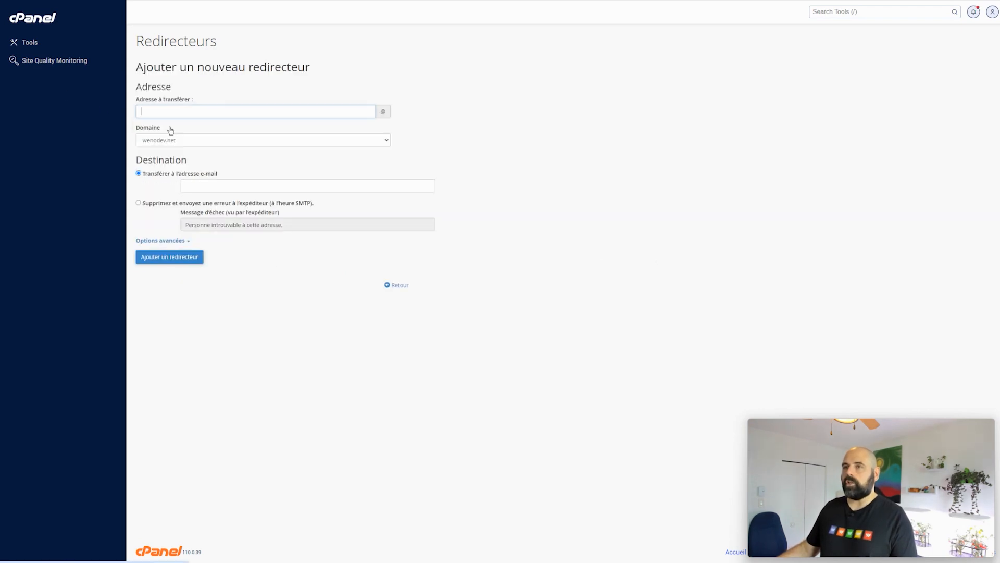
{"action": "left_click", "coordinate": [149, 111]}
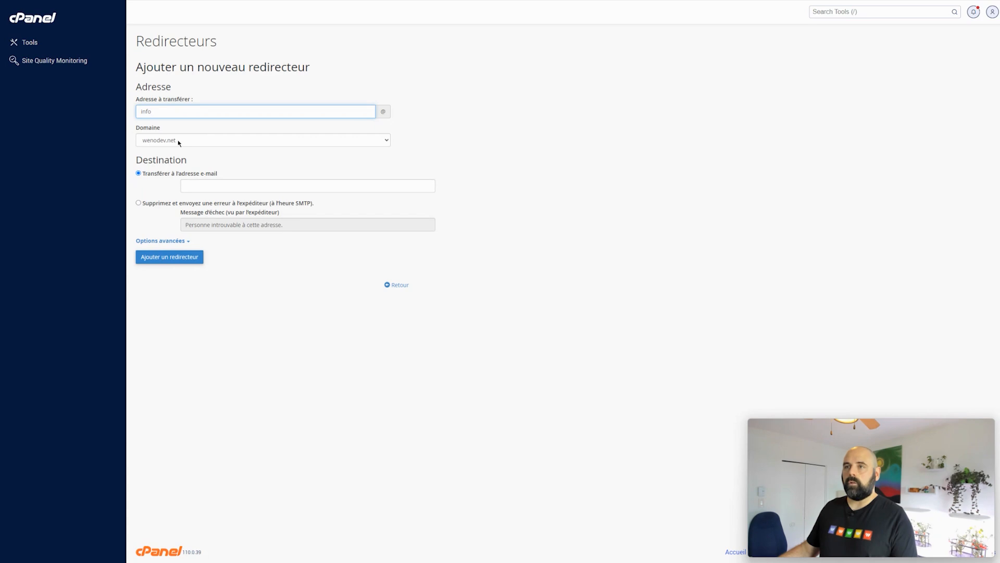
{"action": "left_click", "coordinate": [199, 187]}
{"action": "left_click", "coordinate": [260, 205]}
{"action": "left_click", "coordinate": [216, 186]}
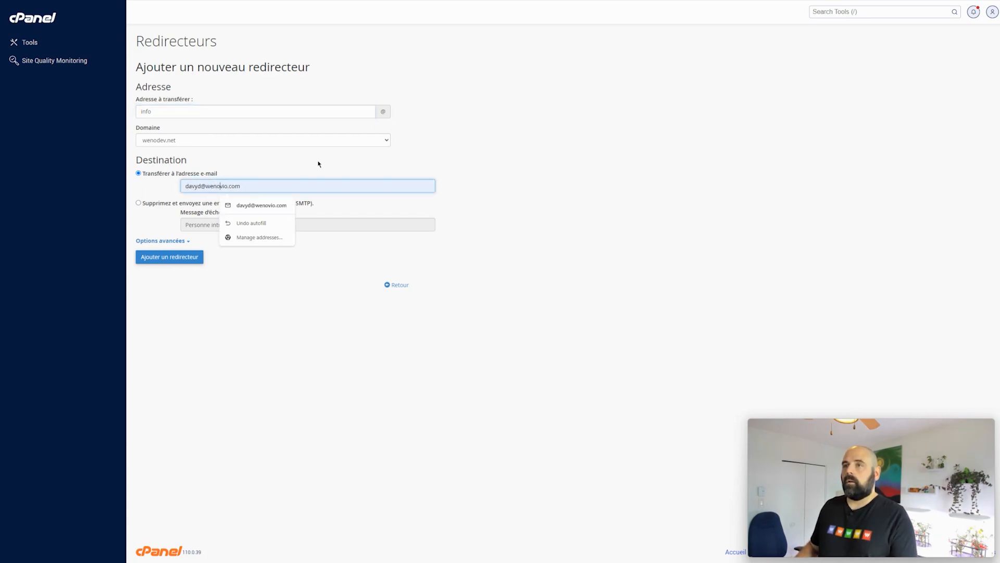
{"action": "key", "text": "BackSpace"}
{"action": "key", "text": "BackSpace"}
{"action": "key", "text": "BackSpace"}
{"action": "type", "text": "dev"}
{"action": "key", "text": "Delete"}
{"action": "key", "text": "Delete"}
{"action": "key", "text": "Delete"}
{"action": "key", "text": "Delete"}
{"action": "type", "text": ".net"}
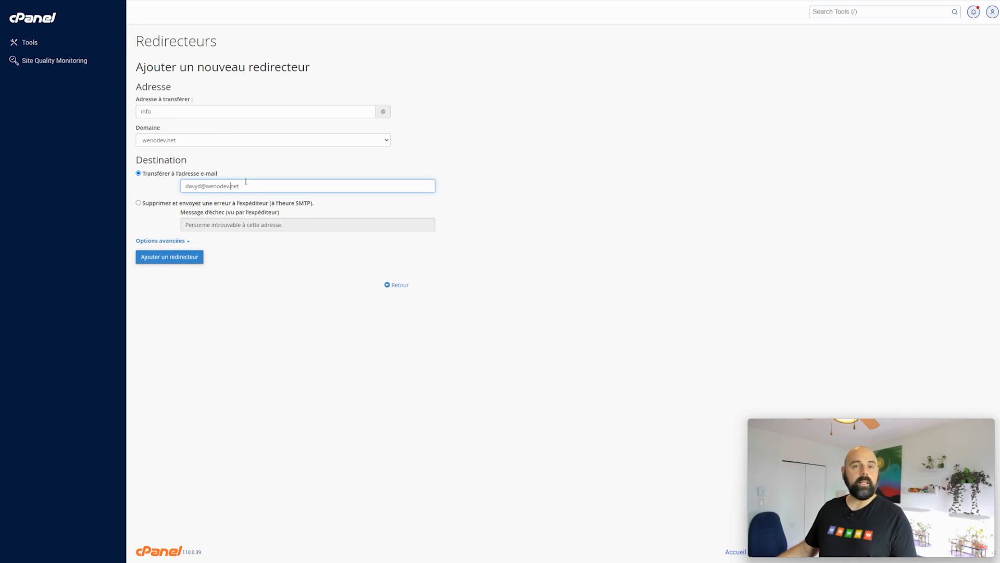
{"action": "left_click", "coordinate": [154, 261]}
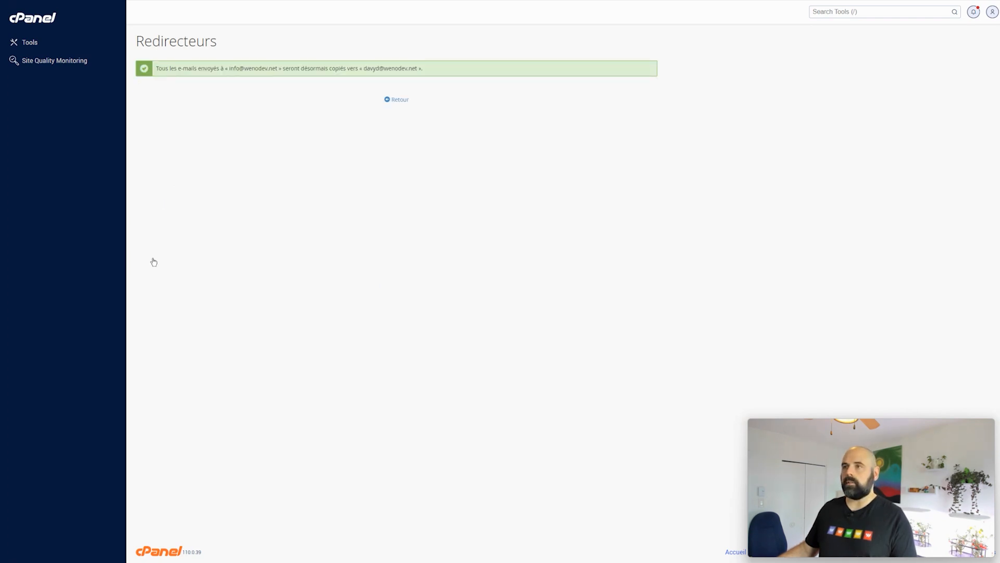
Return to the Redirecteurs list, which now shows the info forwarder.
{"action": "left_click", "coordinate": [402, 99]}
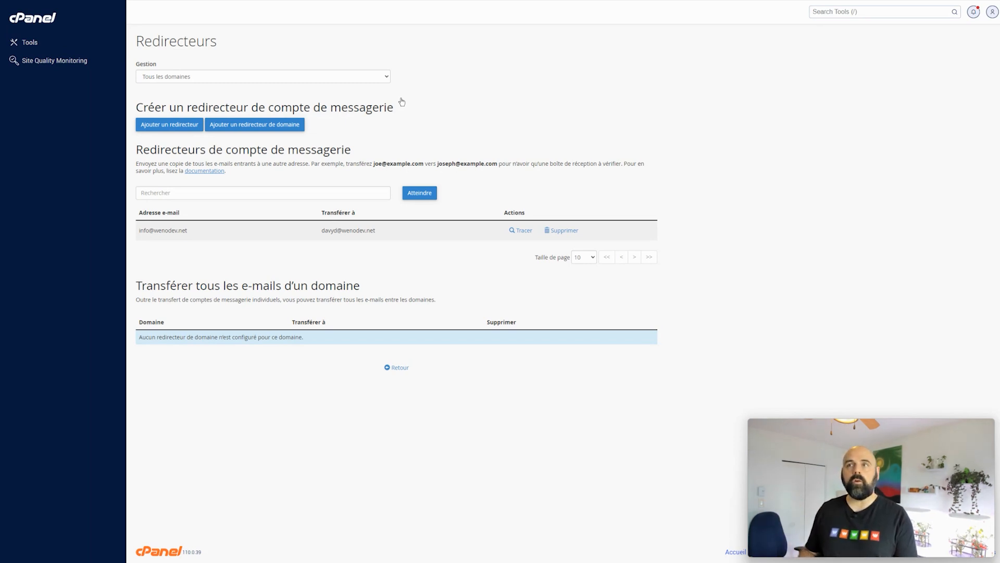
{"action": "left_click_drag", "start_coordinate": [140, 41], "coordinate": [236, 40]}
{"action": "left_click", "coordinate": [248, 43]}
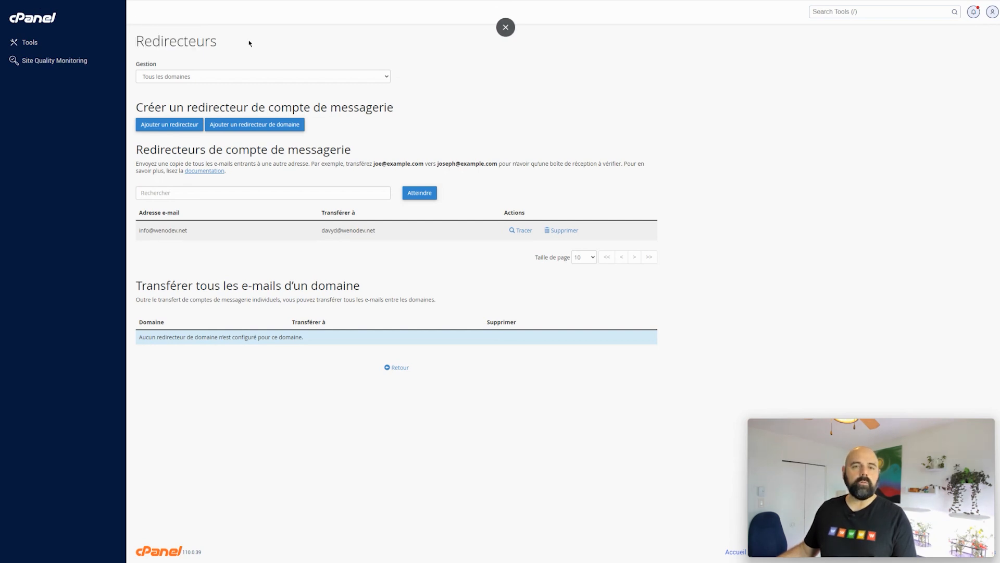